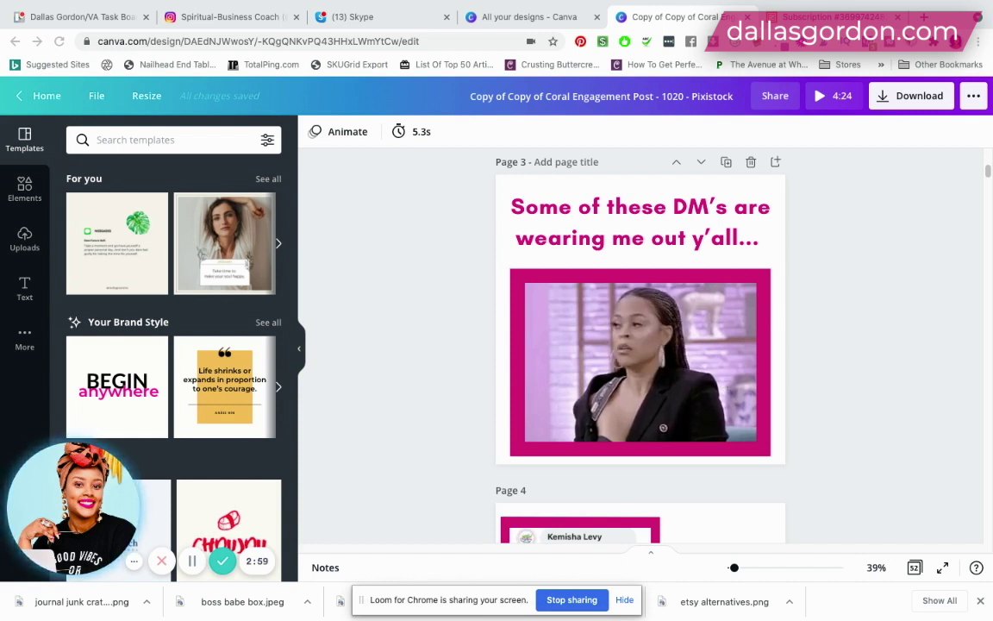
- Load giphy.com in a new Chrome tab
left_click(924, 18)
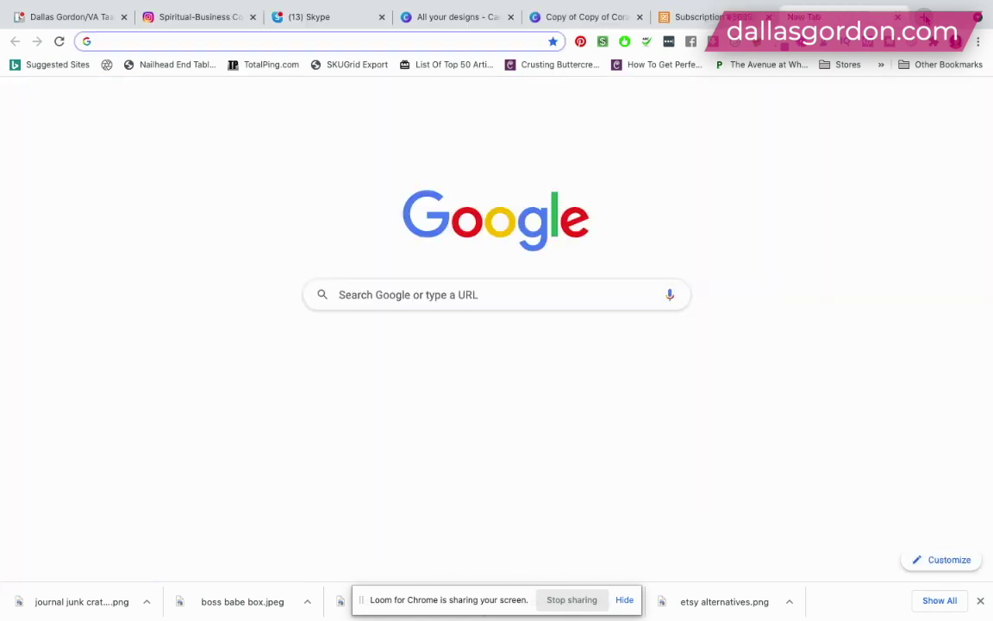
type("giphy.com")
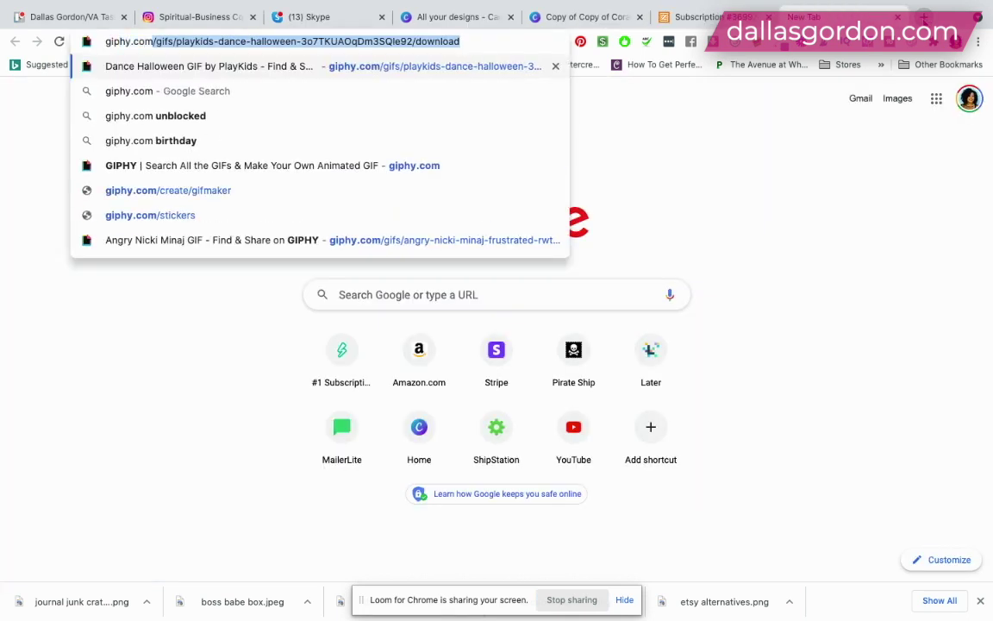
key("Delete")
key("Return")
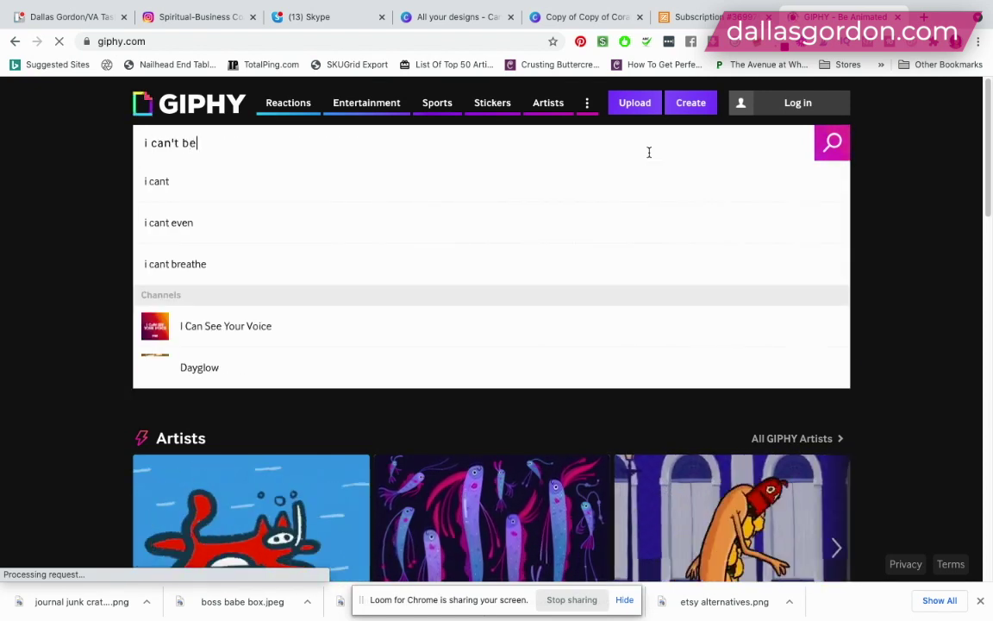
- Search GIPHY for 'i can't believe this'
key("BackSpace")
key("BackSpace")
key("BackSpace")
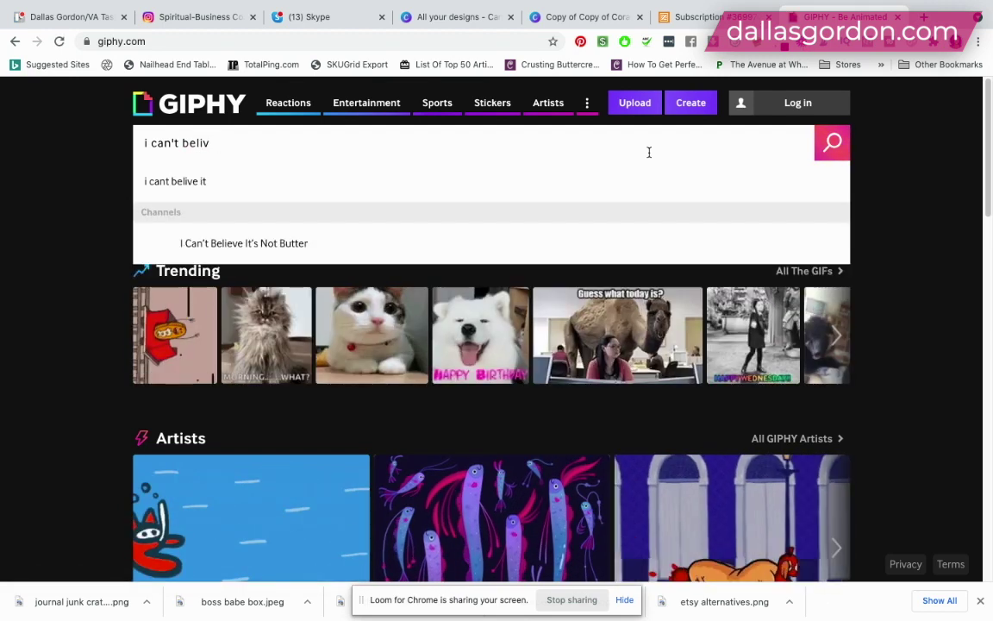
type("eve this")
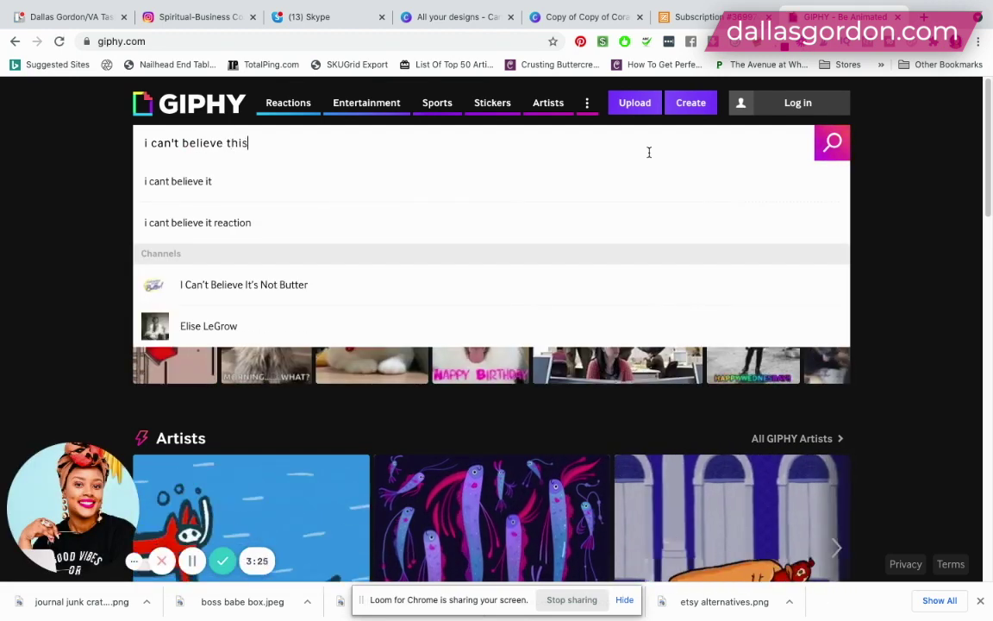
key("Return")
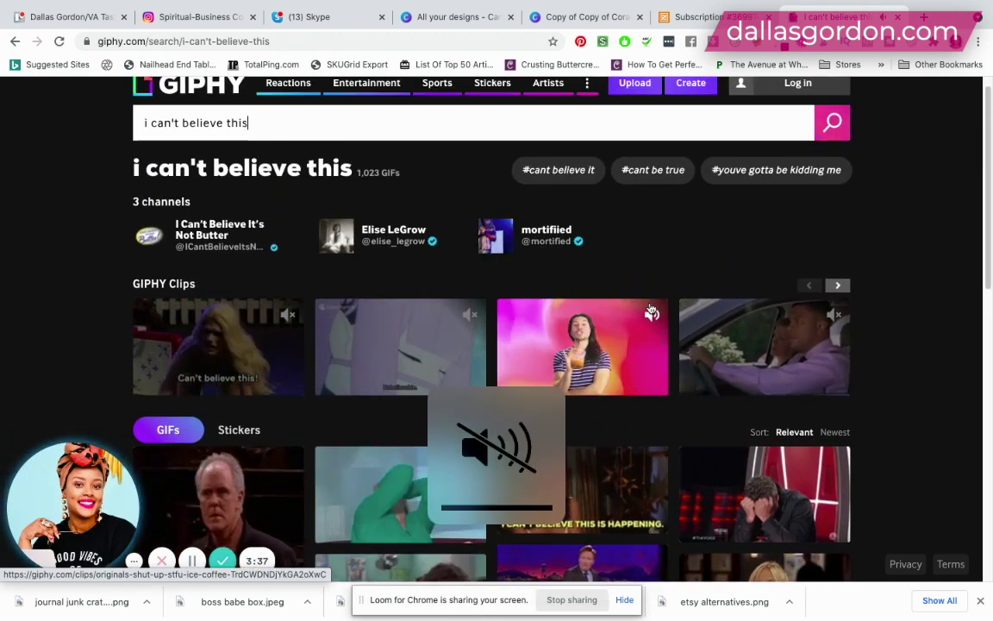
- Scroll the results and open the Recording Academy 'I can't believe this!' GIF
scroll(651, 309, "down", 1)
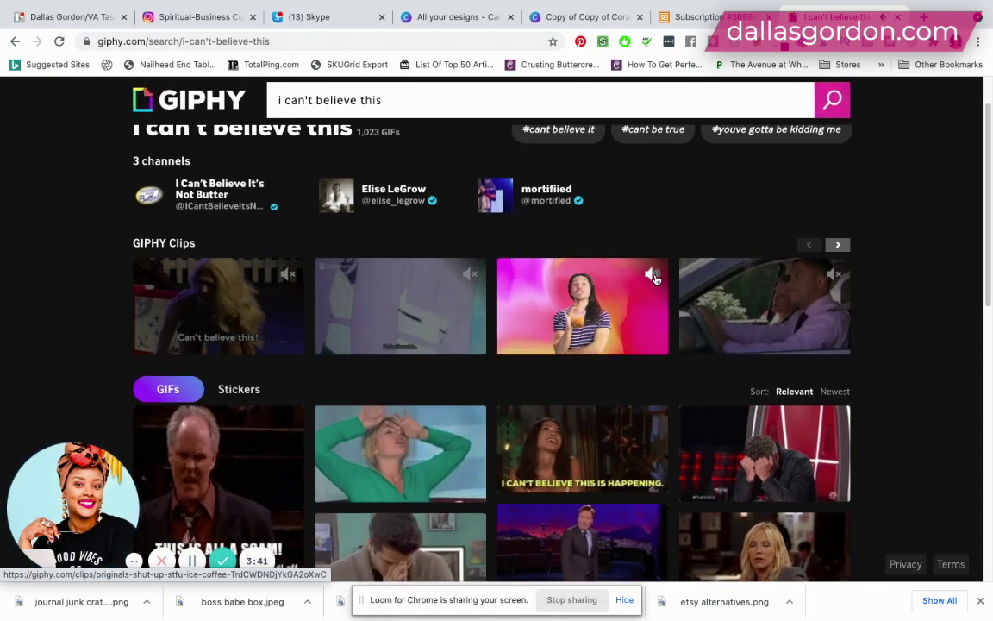
key("XF86AudioRaiseVolume")
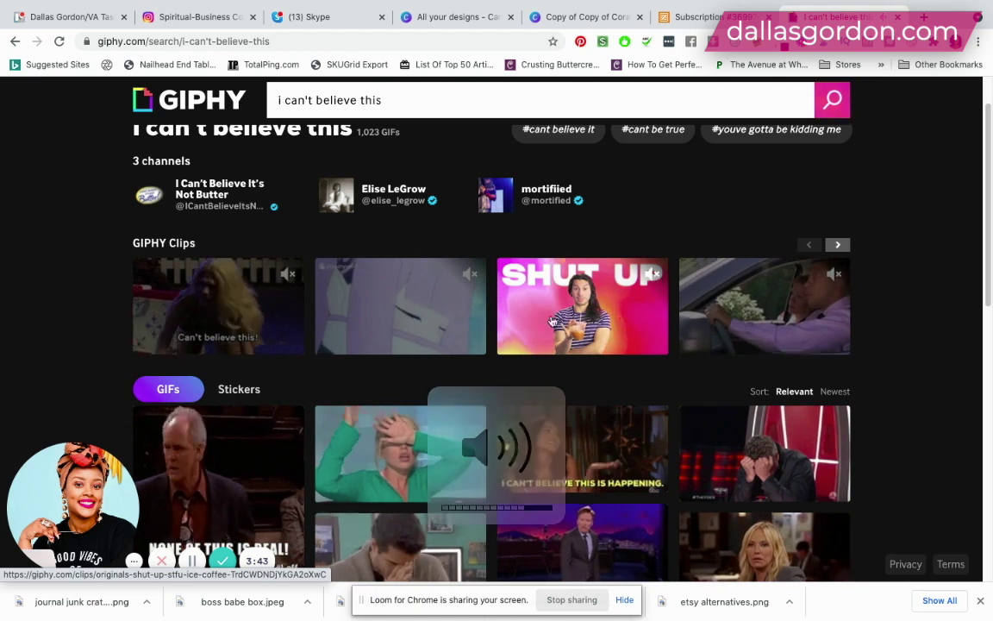
scroll(582, 401, "down", 3)
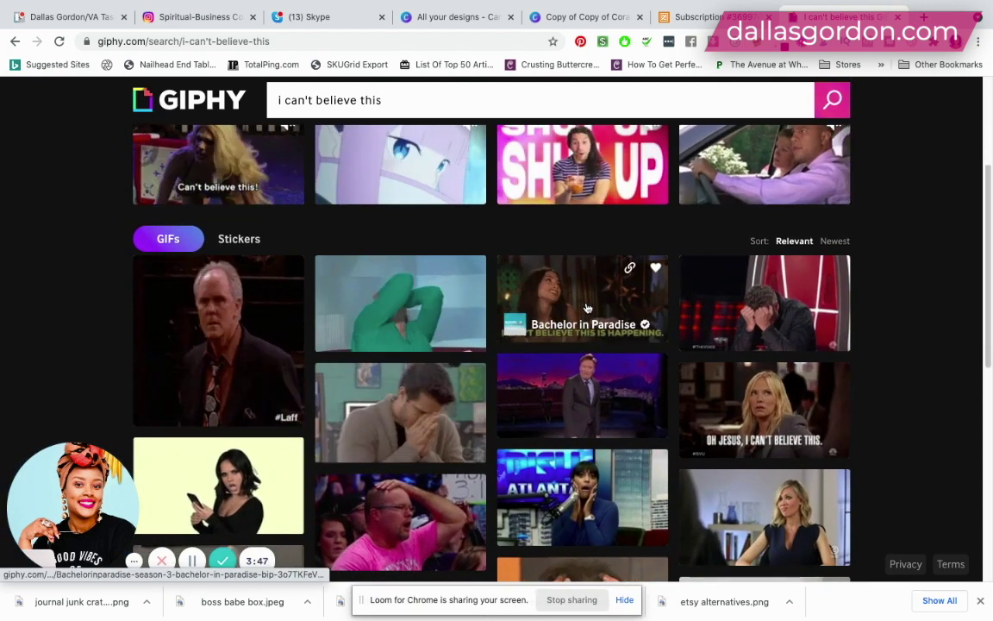
scroll(586, 307, "down", 5)
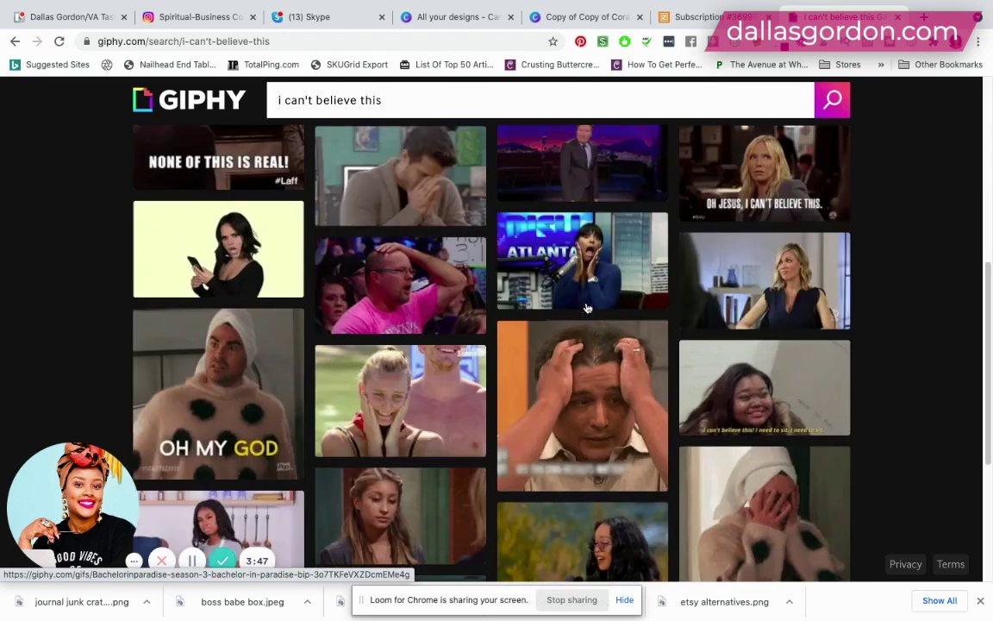
scroll(586, 308, "down", 3)
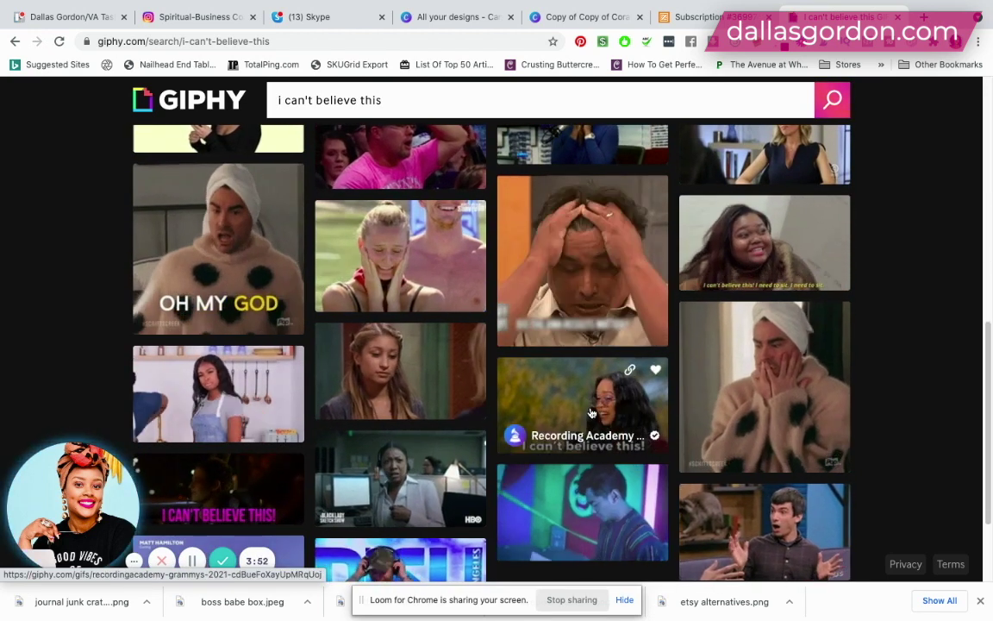
left_click(591, 413)
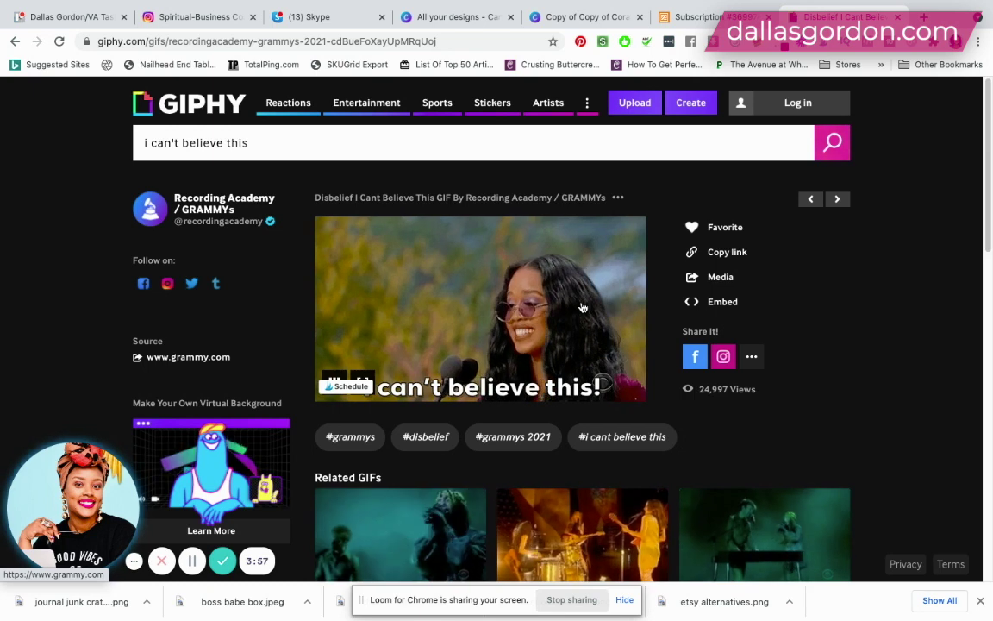
- Save the GIF image to Downloads as 'i can't believe this gif'
right_click(582, 306)
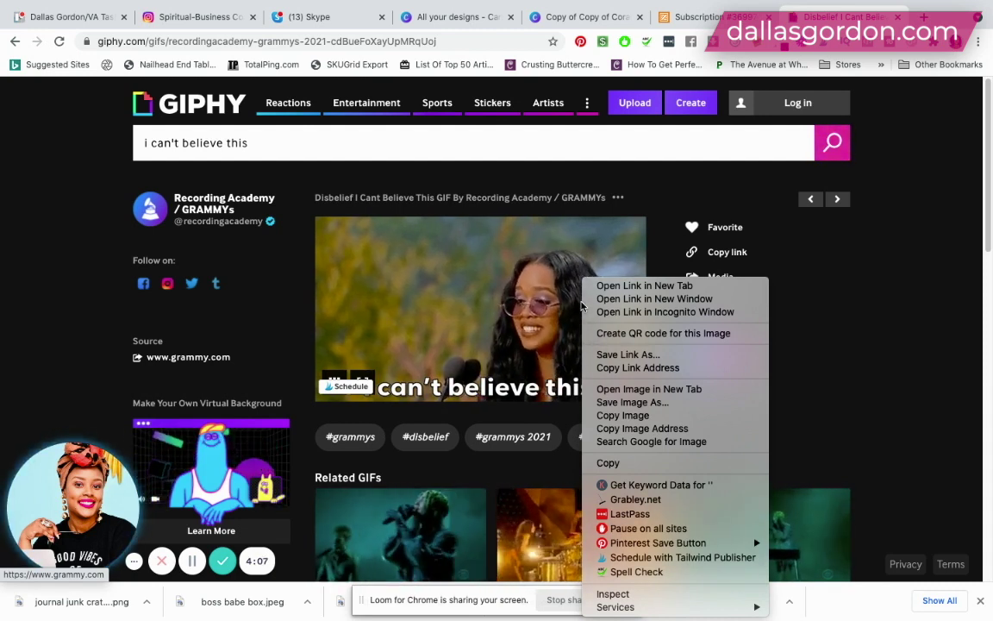
left_click(634, 402)
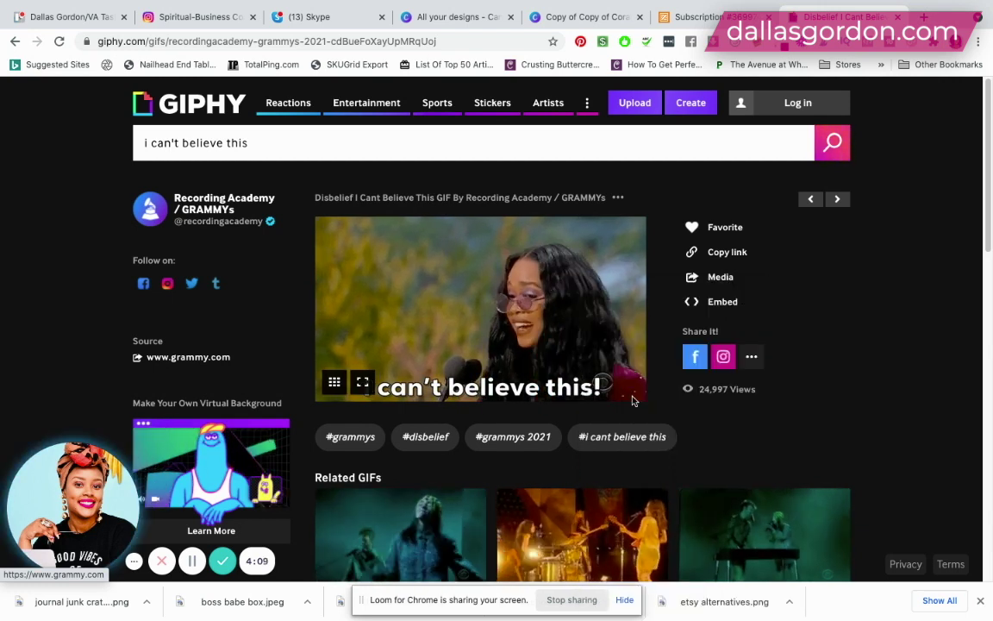
type("i")
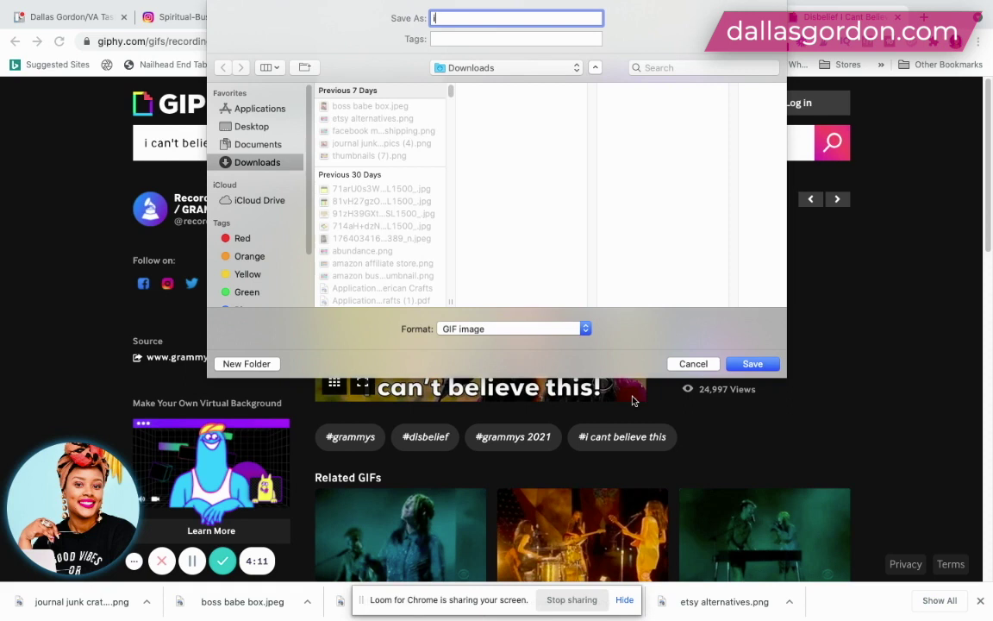
type(" can't bel")
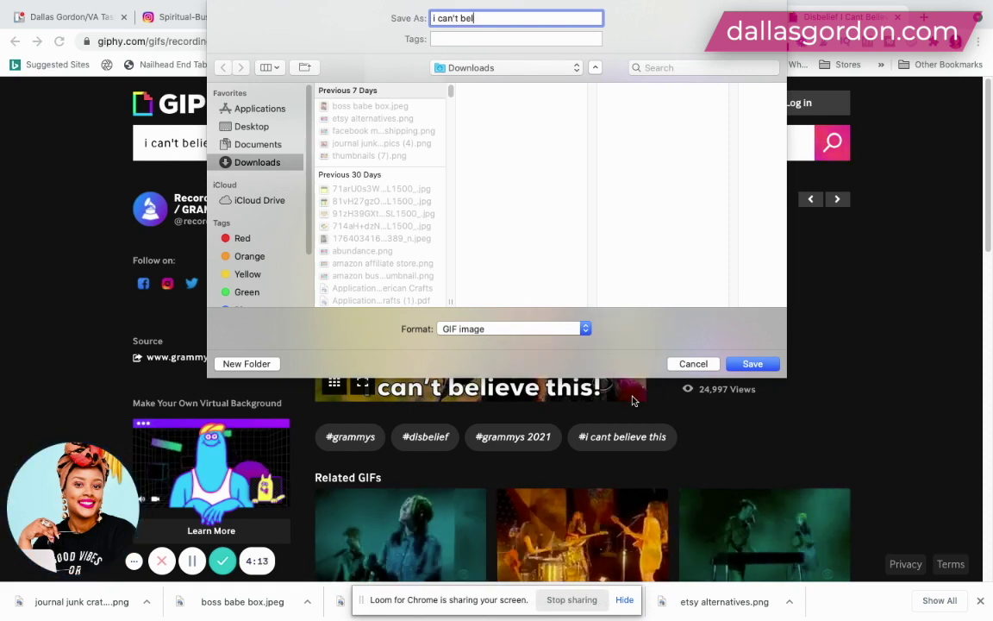
type("ieve this gi")
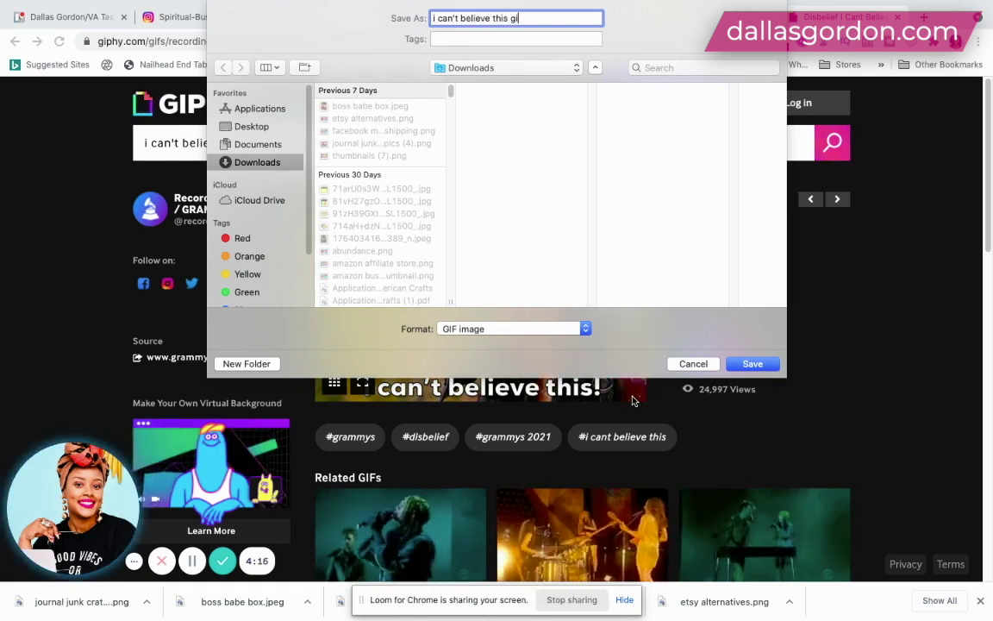
type("f")
key("Return")
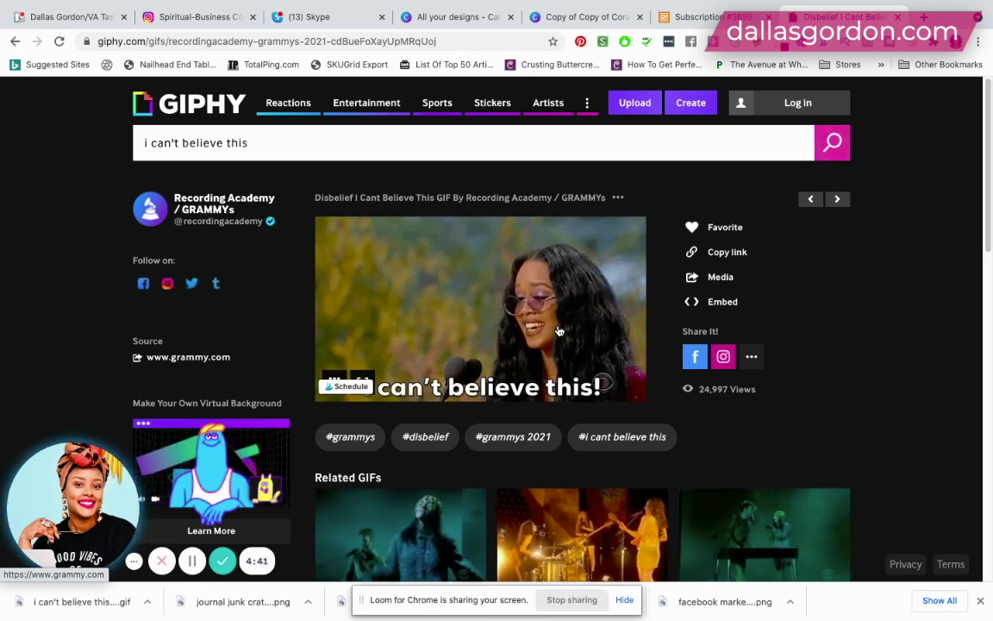
left_click(548, 19)
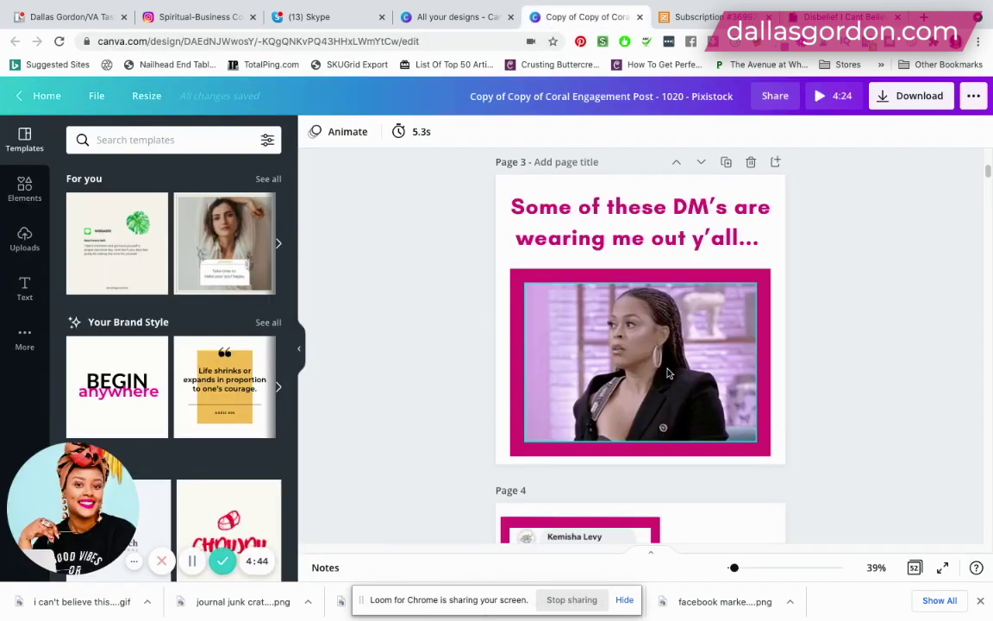
- Duplicate Page 3 into a new Page 4 and select its GIF
left_click(726, 163)
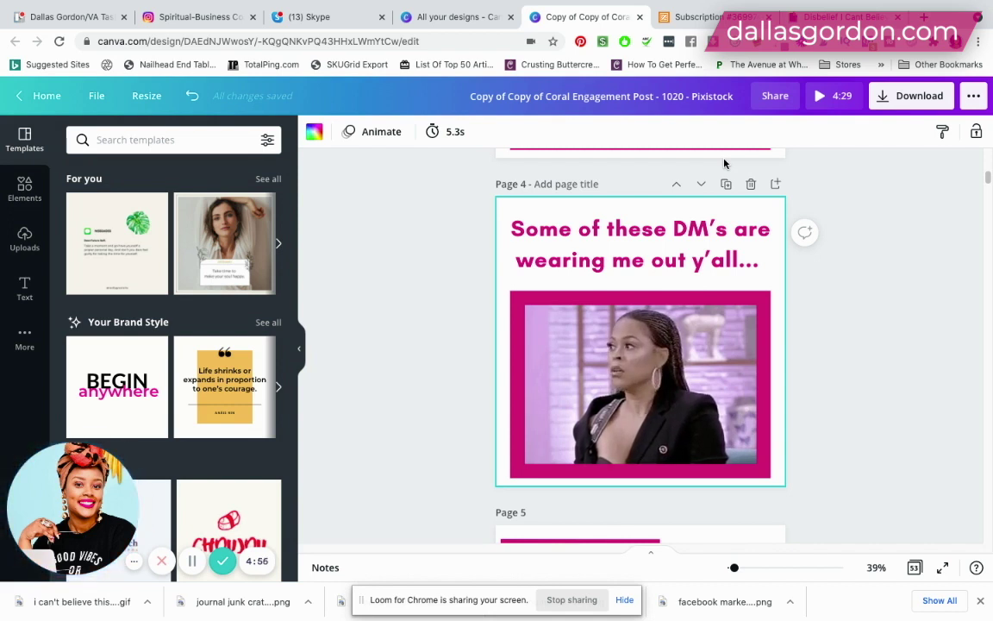
left_click(664, 363)
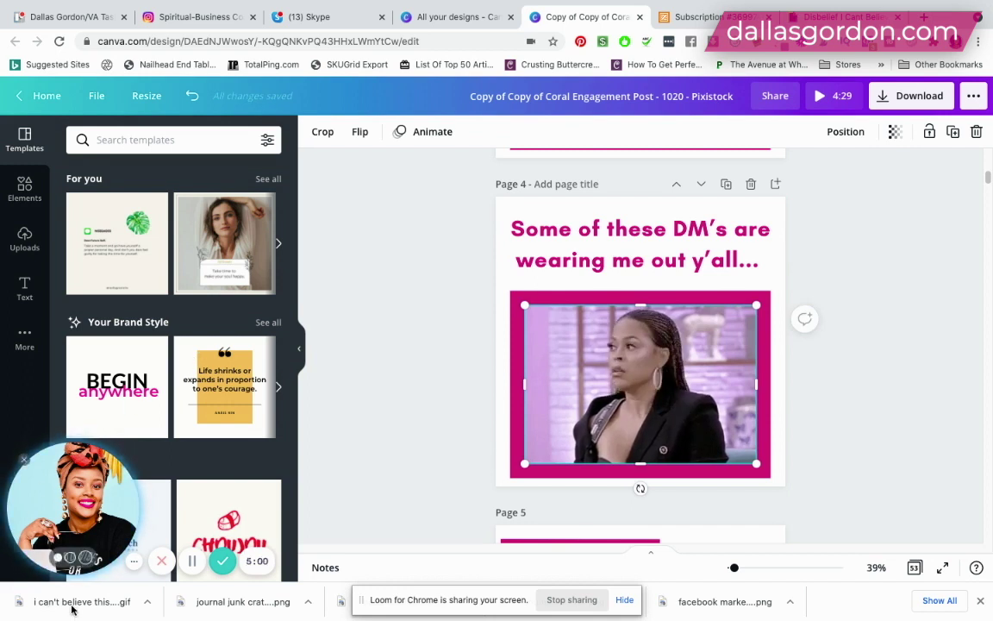
left_click(25, 239)
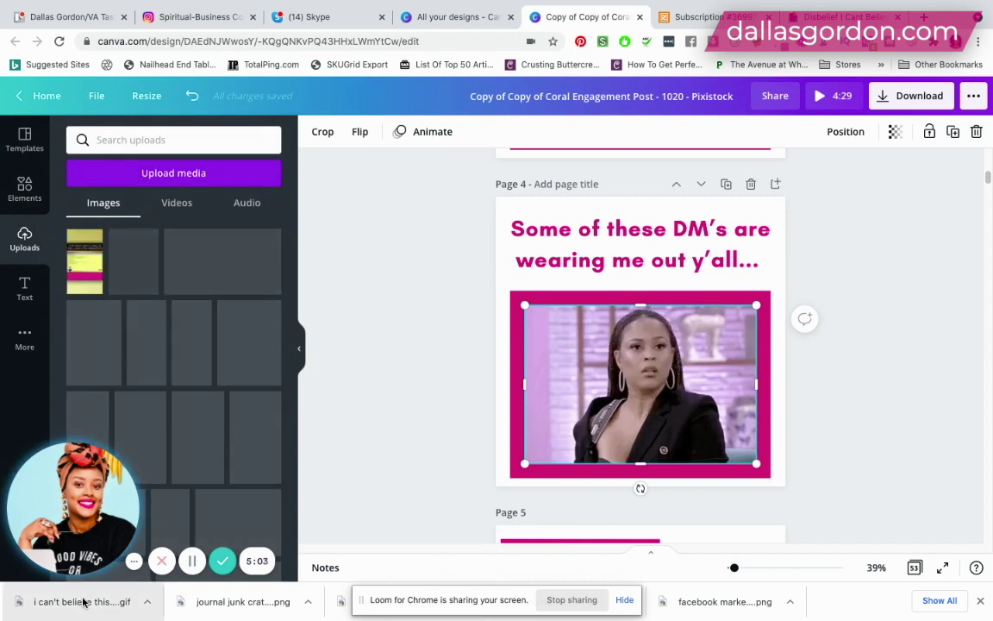
- Upload the downloaded GIF and drop it onto page 4, replacing the old reaction GIF
left_click_drag(83, 602, 176, 404)
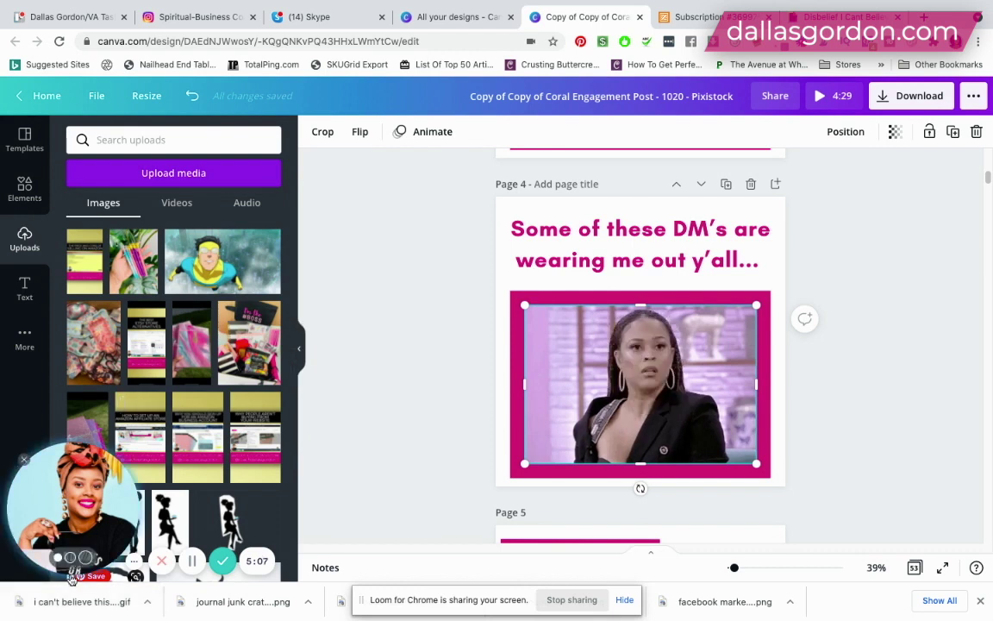
left_click_drag(67, 603, 172, 320)
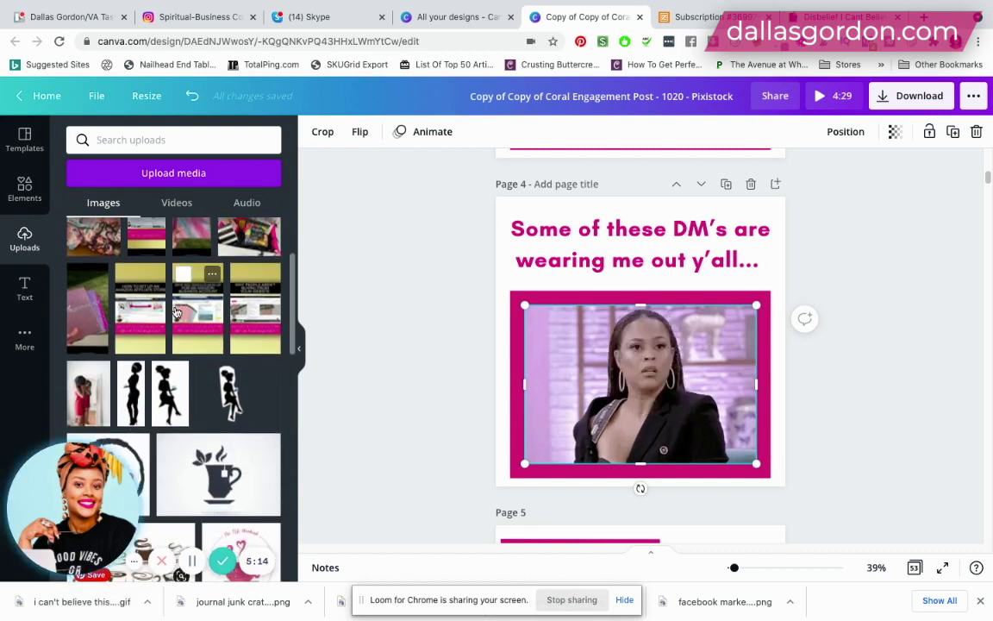
left_click(176, 202)
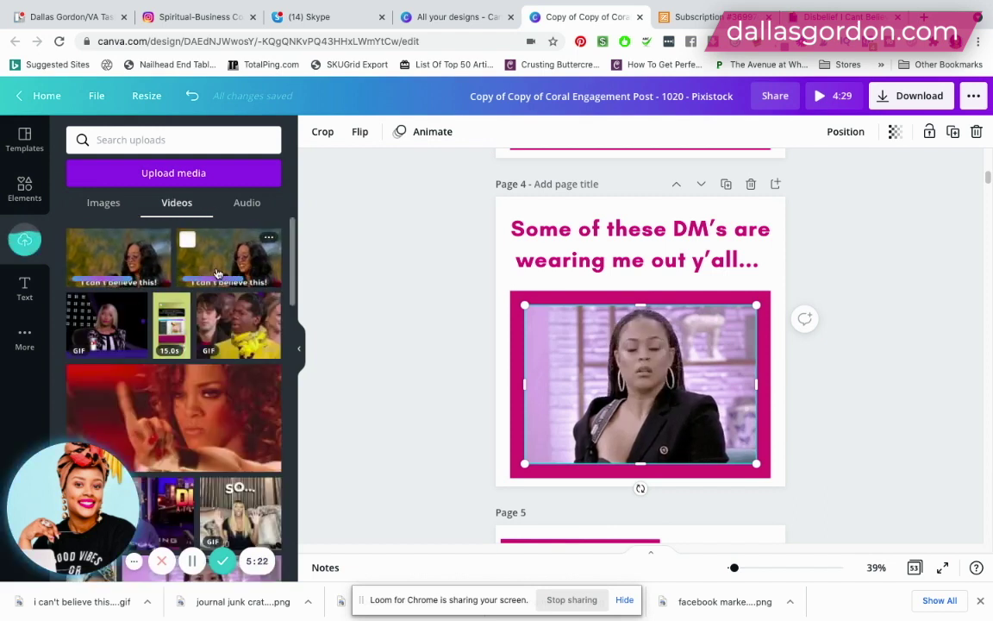
left_click_drag(274, 274, 605, 368)
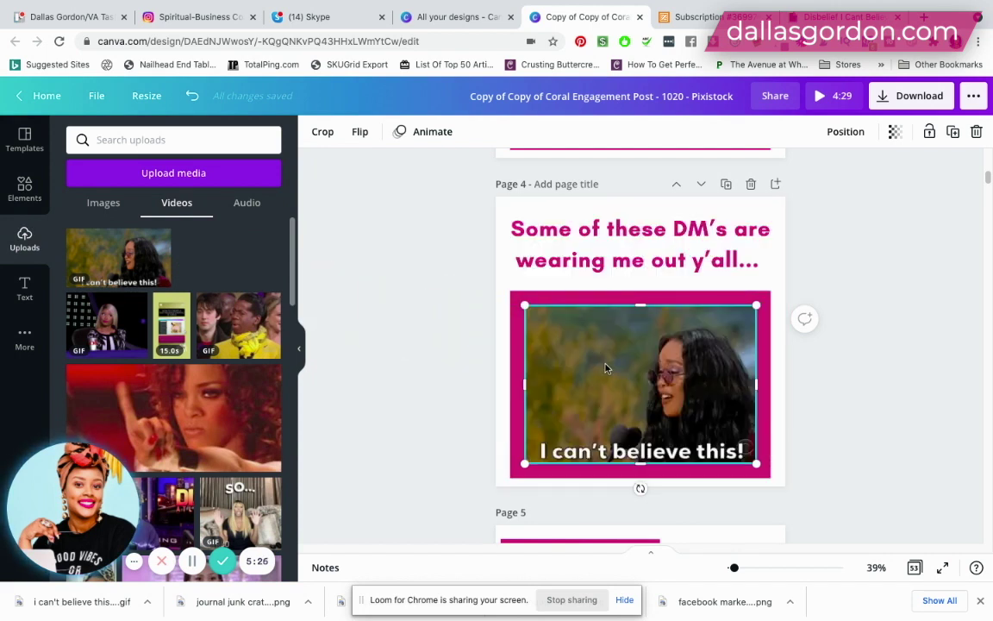
left_click(876, 376)
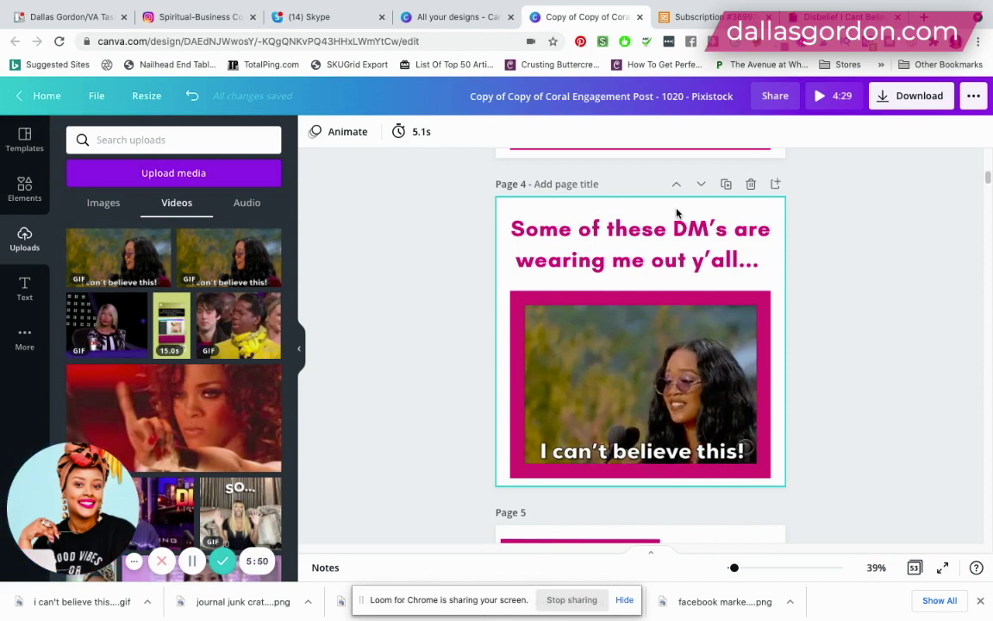
- Download all 53 pages of the design as an MP4 Video
left_click(882, 99)
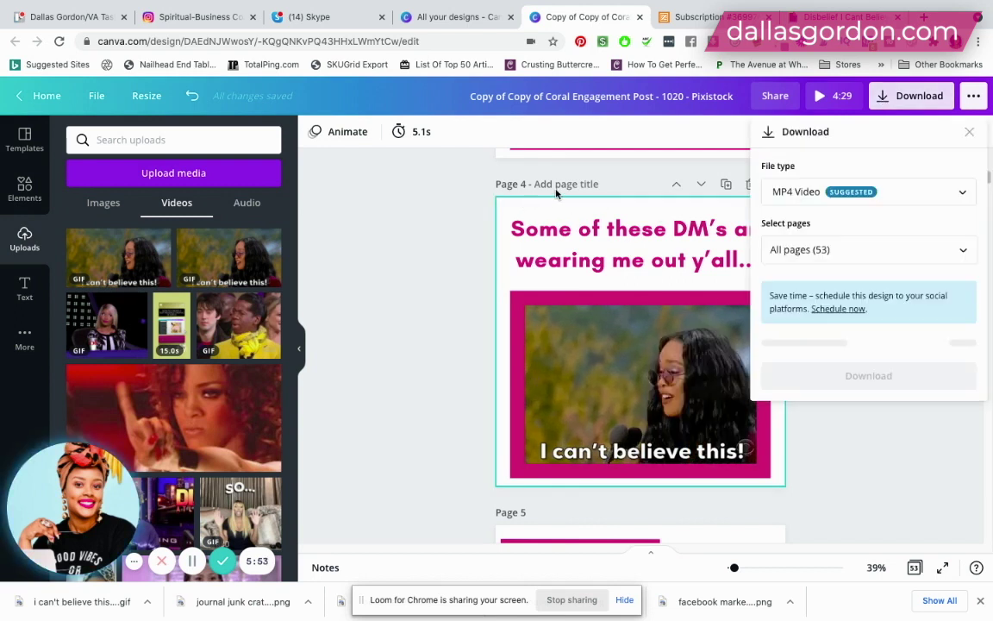
left_click(826, 249)
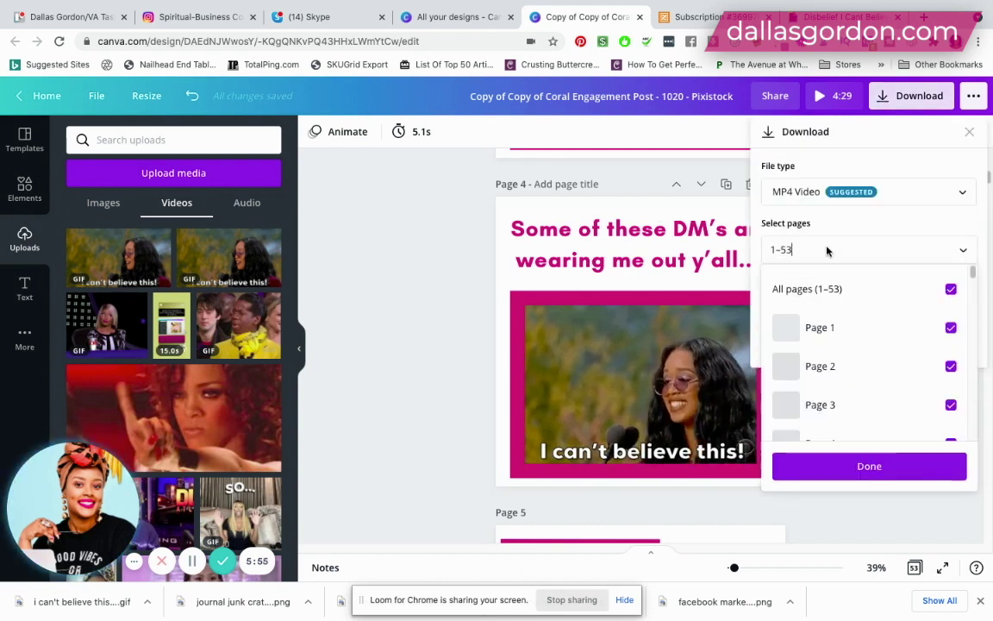
scroll(821, 387, "down", 3)
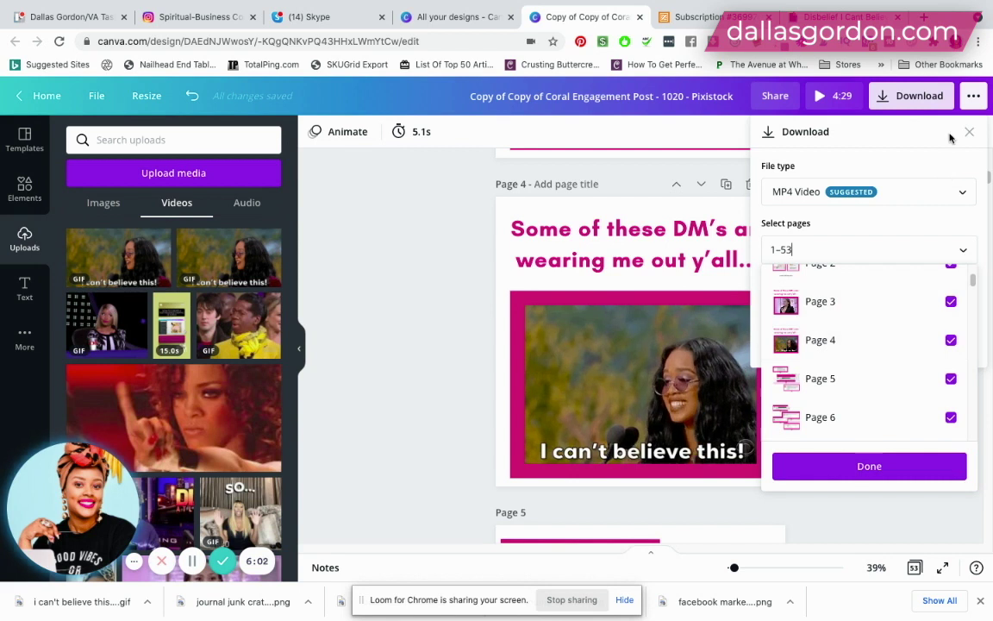
key("Return")
left_click(777, 197)
left_click(778, 196)
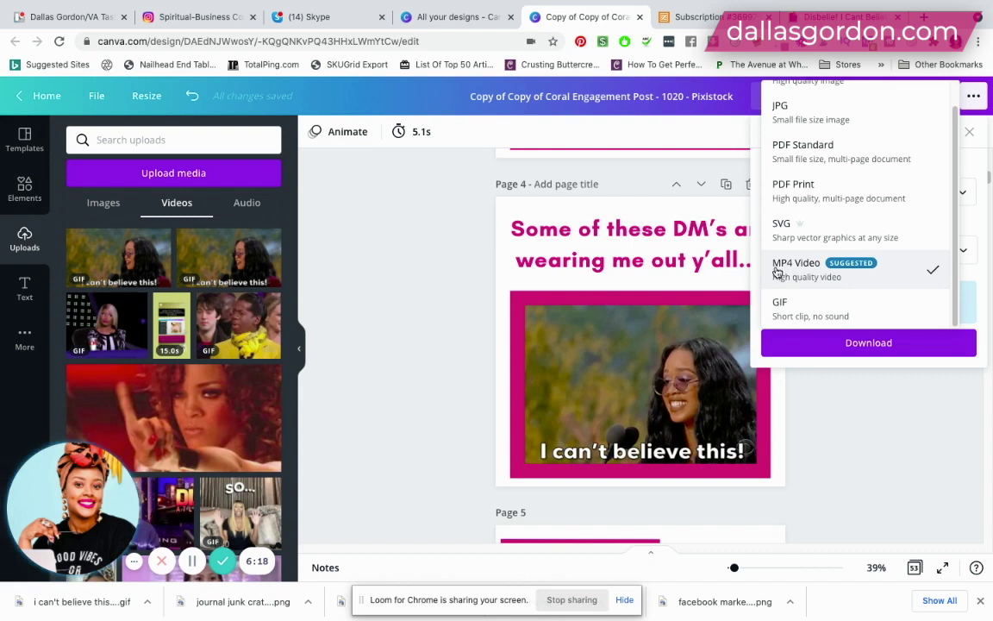
scroll(817, 274, "up", 1)
scroll(817, 274, "down", 1)
left_click(818, 272)
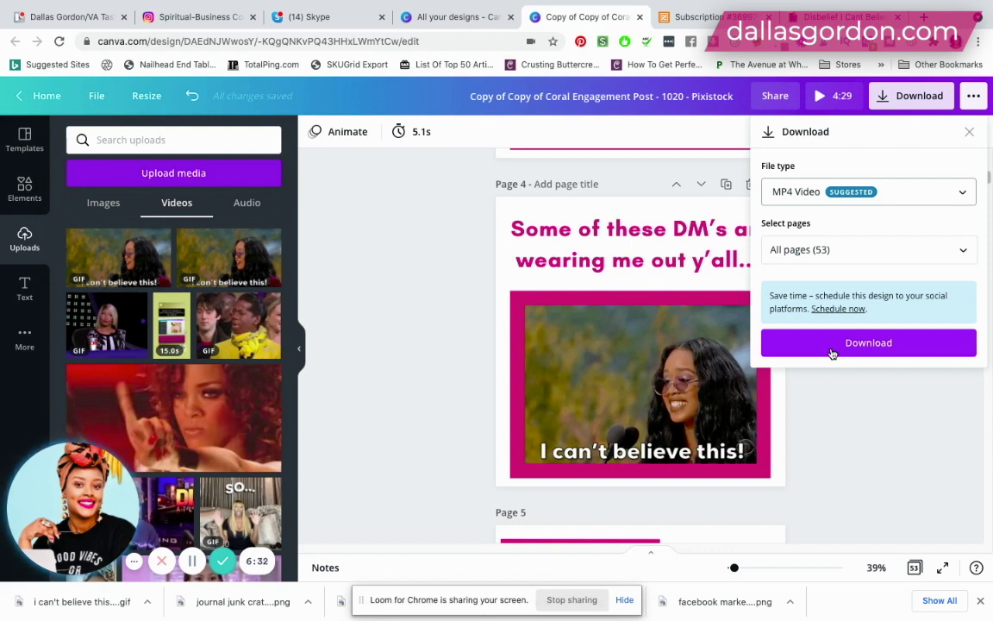
left_click(849, 435)
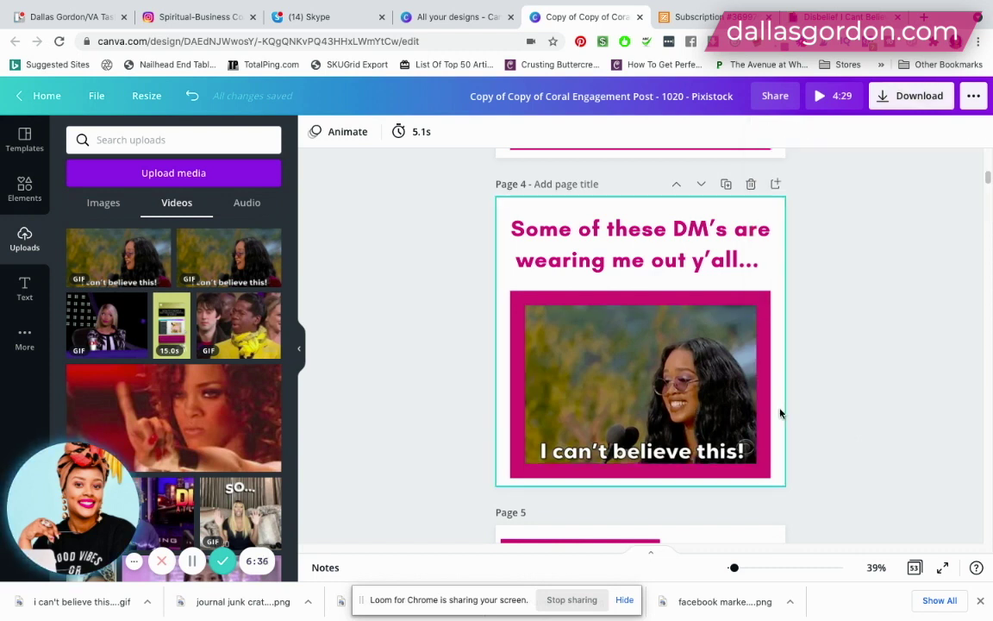